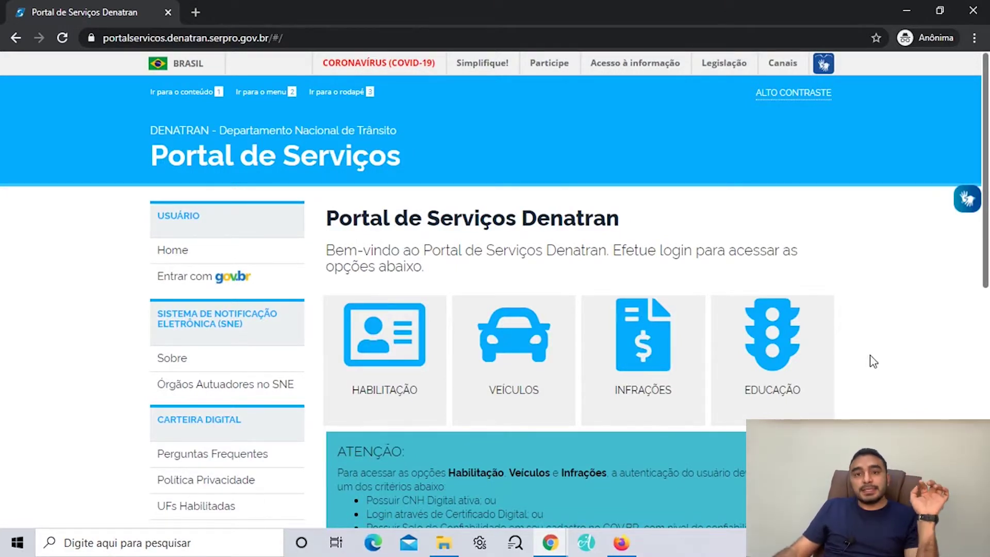
Open the Veículos service on the Denatran services portal.
{"action": "scroll", "coordinate": [858, 321], "scroll_direction": "down", "scroll_amount": 1}
{"action": "scroll", "coordinate": [859, 321], "scroll_direction": "up", "scroll_amount": 1}
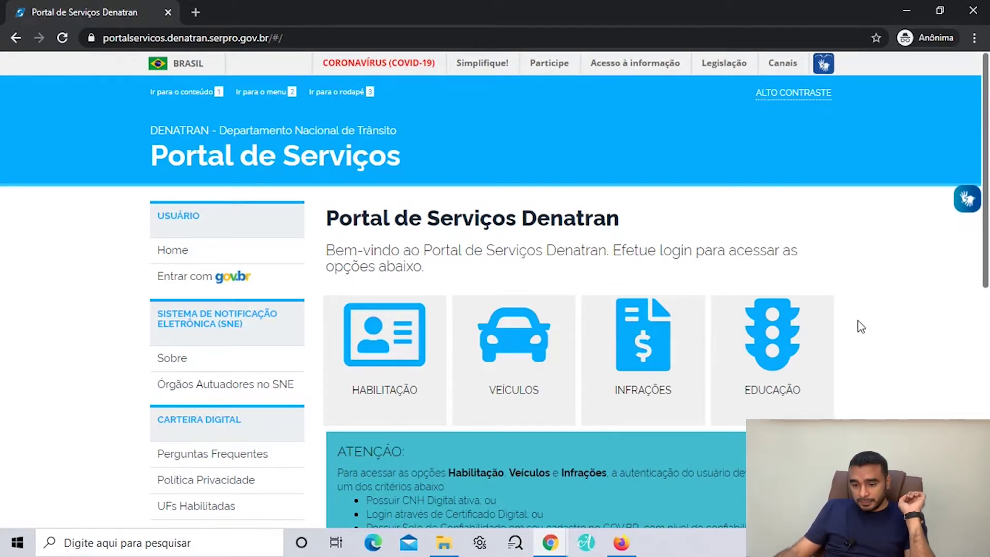
{"action": "scroll", "coordinate": [859, 321], "scroll_direction": "down", "scroll_amount": 5}
{"action": "scroll", "coordinate": [859, 321], "scroll_direction": "up", "scroll_amount": 5}
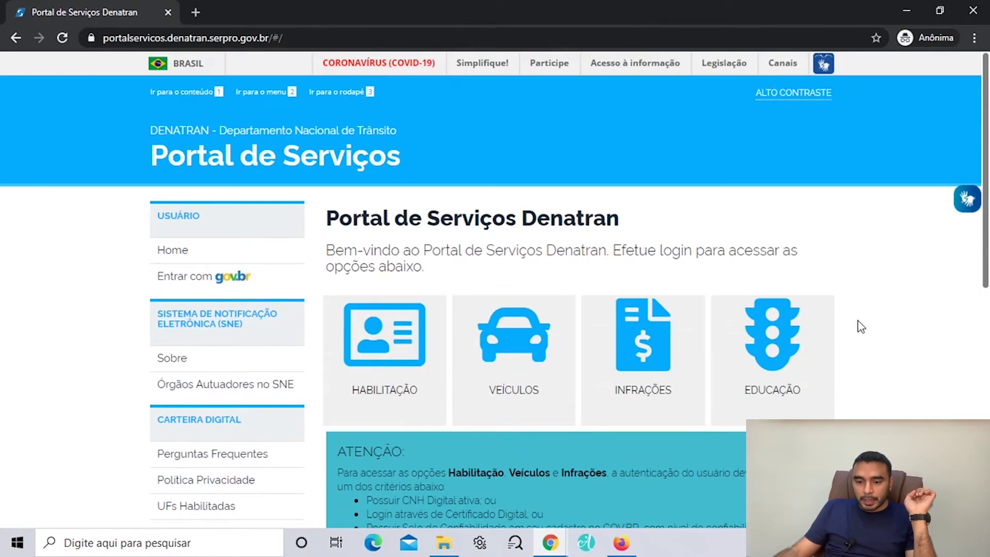
{"action": "scroll", "coordinate": [859, 320], "scroll_direction": "down", "scroll_amount": 7}
{"action": "scroll", "coordinate": [859, 320], "scroll_direction": "up", "scroll_amount": 7}
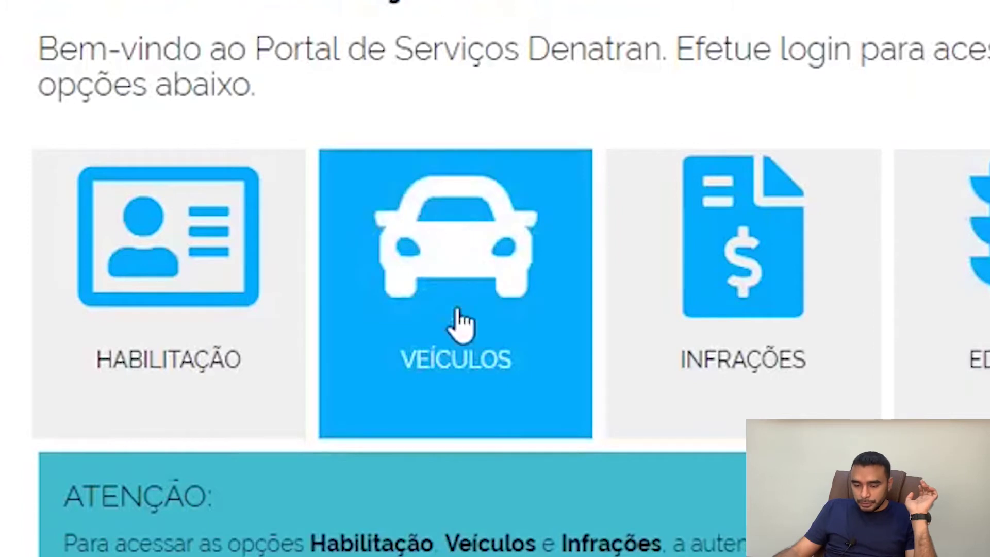
{"action": "left_click", "coordinate": [459, 323]}
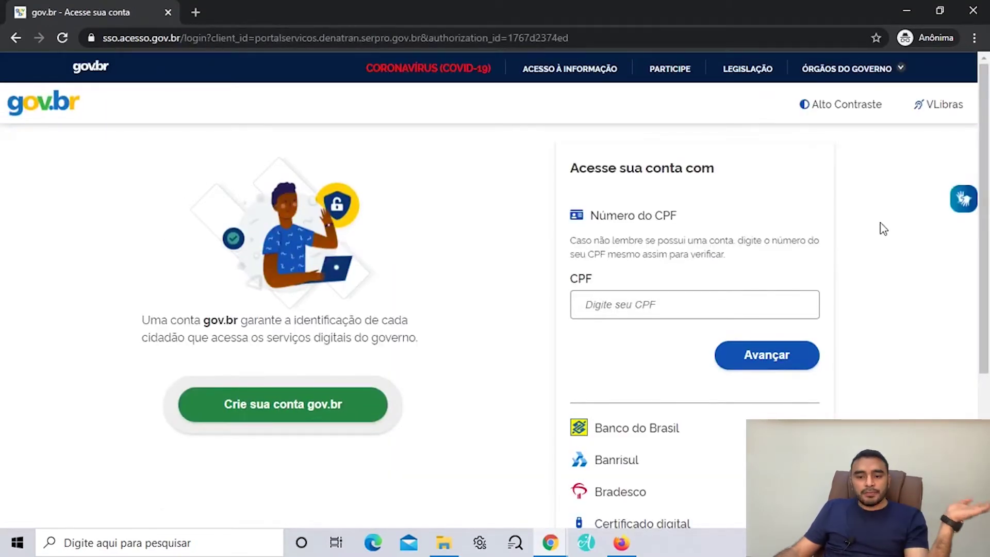
Examine the sign-in options offered on the gov.br login page, from CPF number to banks and digital certificates.
{"action": "scroll", "coordinate": [883, 227], "scroll_direction": "down", "scroll_amount": 3}
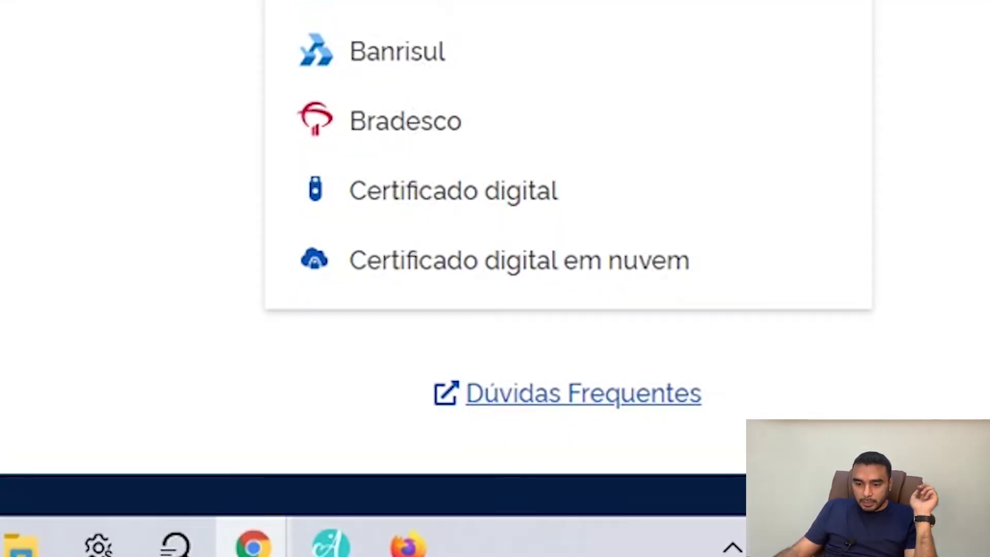
{"action": "scroll", "coordinate": [440, 217], "scroll_direction": "up", "scroll_amount": 3}
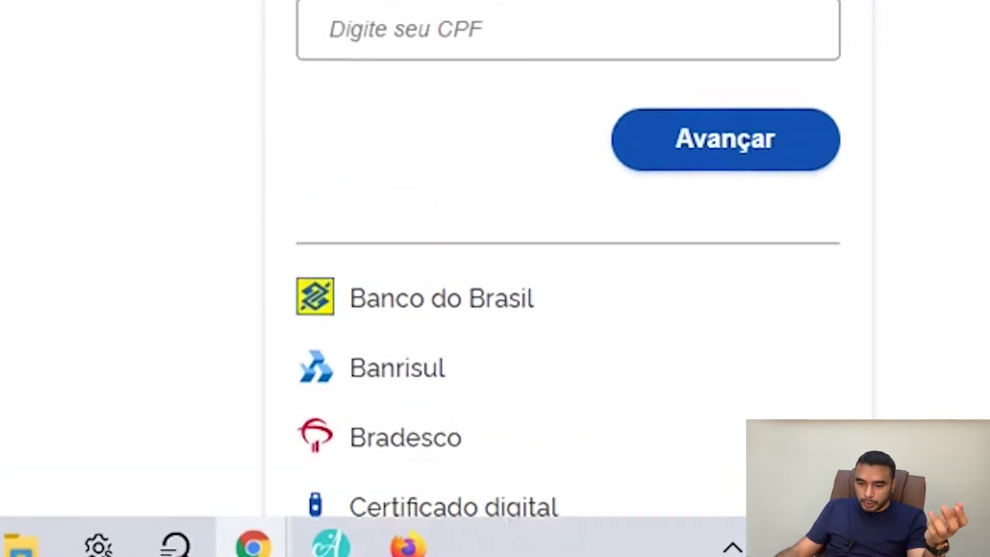
{"action": "scroll", "coordinate": [567, 258], "scroll_direction": "down", "scroll_amount": 2}
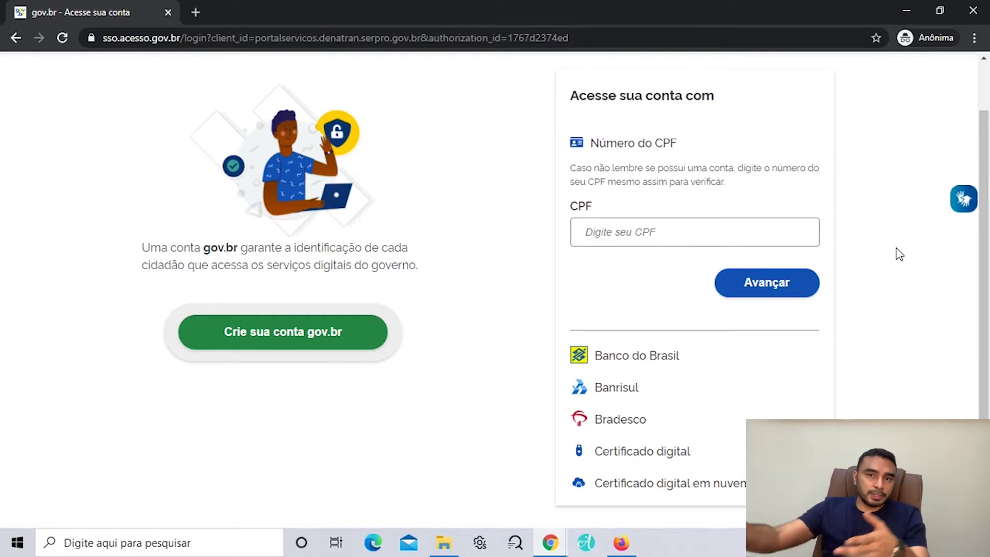
{"action": "scroll", "coordinate": [900, 254], "scroll_direction": "down", "scroll_amount": 3}
{"action": "scroll", "coordinate": [890, 256], "scroll_direction": "up", "scroll_amount": 5}
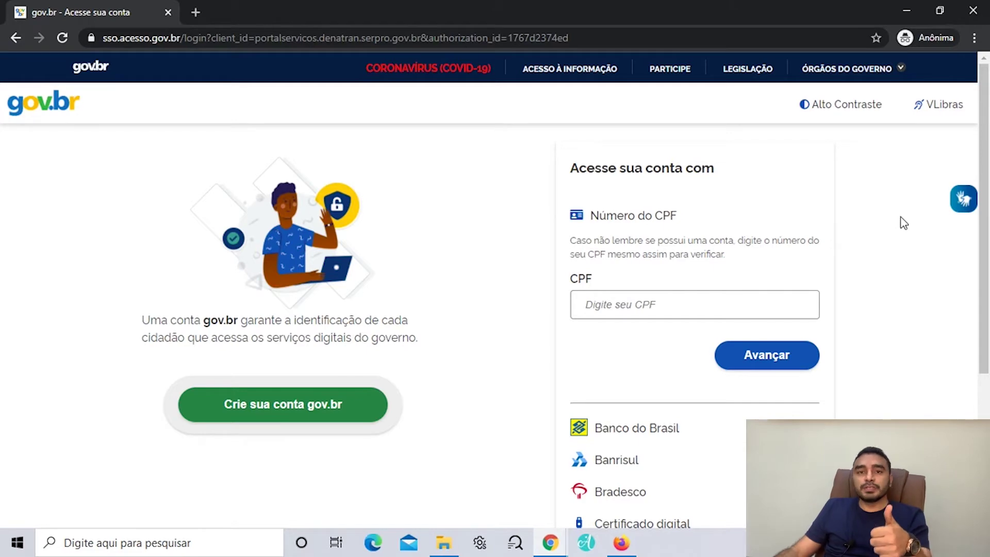
{"action": "scroll", "coordinate": [903, 225], "scroll_direction": "down", "scroll_amount": 4}
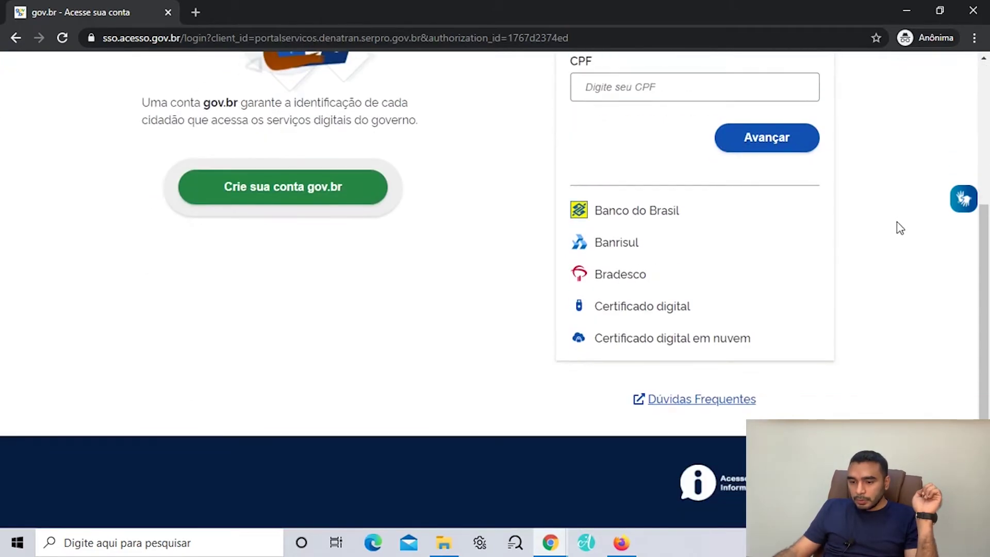
{"action": "scroll", "coordinate": [880, 243], "scroll_direction": "up", "scroll_amount": 4}
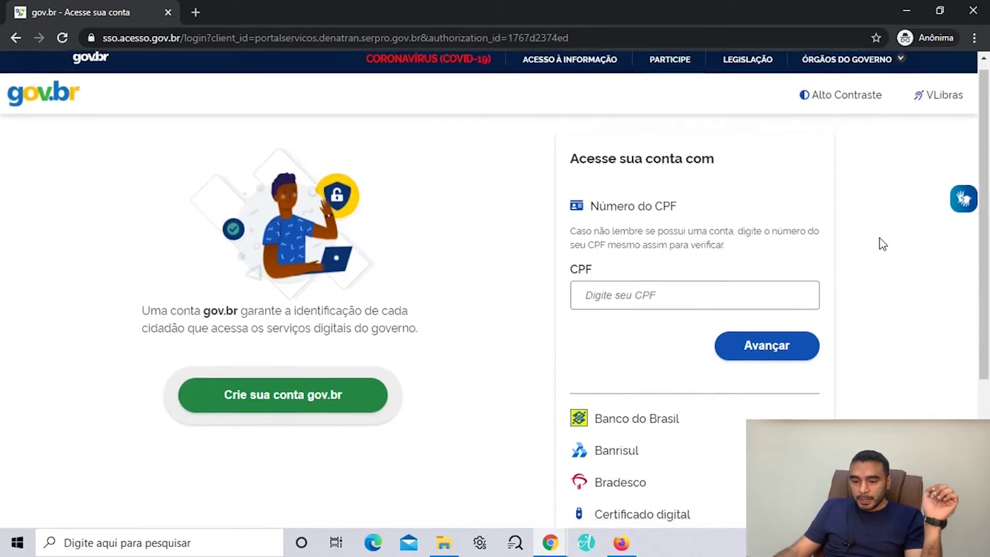
Sign in to gov.br with Certificado digital, choosing the second certificate offered.
{"action": "scroll", "coordinate": [880, 243], "scroll_direction": "down", "scroll_amount": 4}
{"action": "scroll", "coordinate": [880, 243], "scroll_direction": "up", "scroll_amount": 2}
{"action": "left_click", "coordinate": [477, 367]}
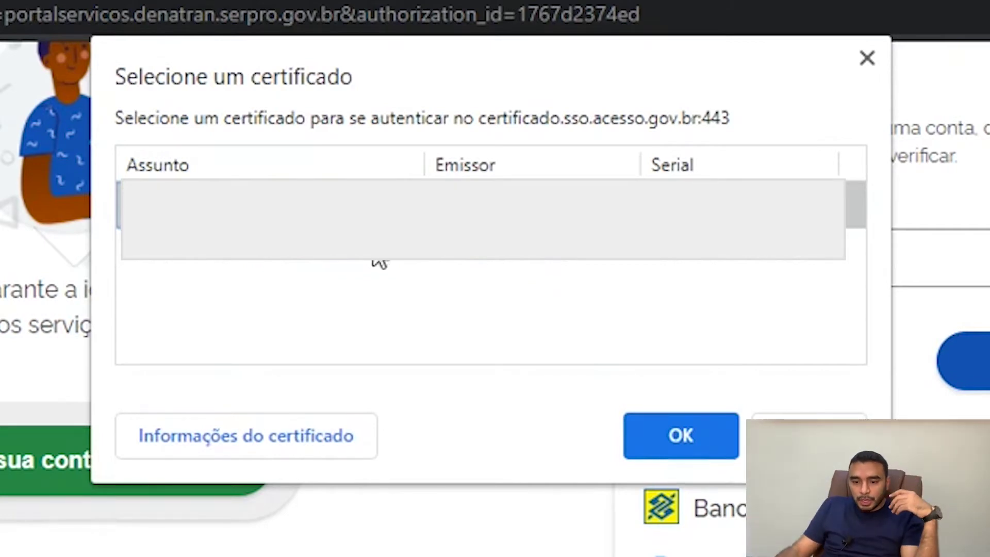
{"action": "left_click", "coordinate": [325, 267]}
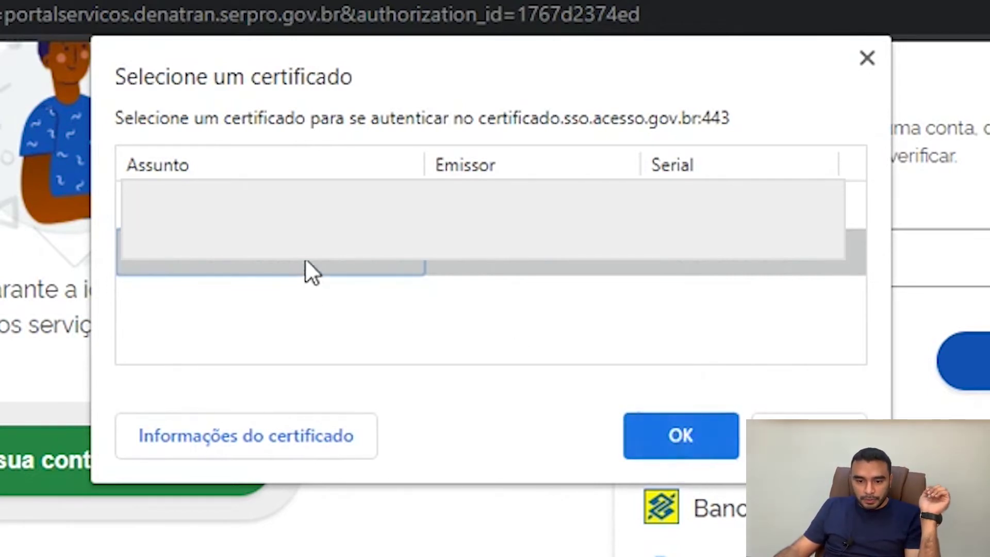
{"action": "left_click", "coordinate": [683, 440]}
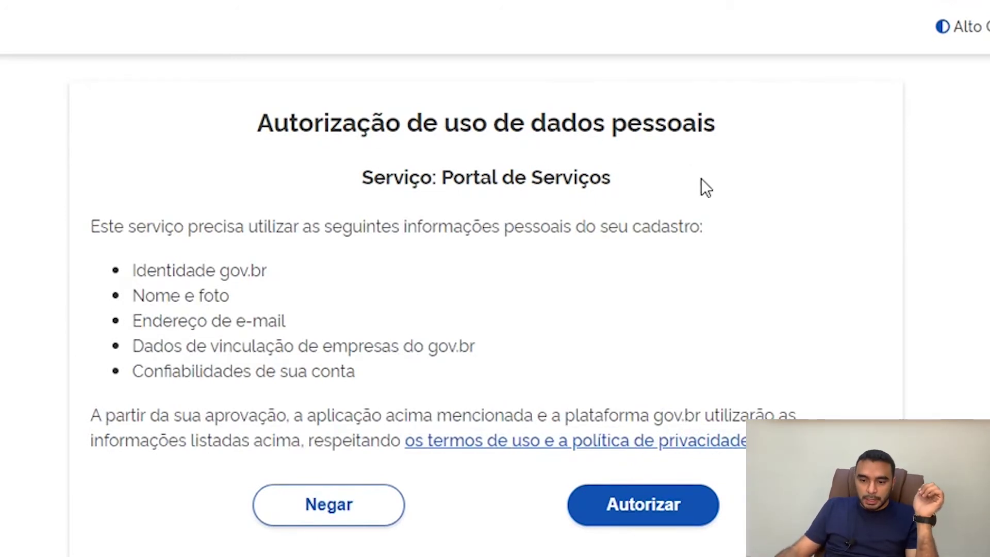
Authorize Portal de Serviços to use the account's personal data and dismiss the notice about registering company collaborators.
{"action": "left_click", "coordinate": [640, 508]}
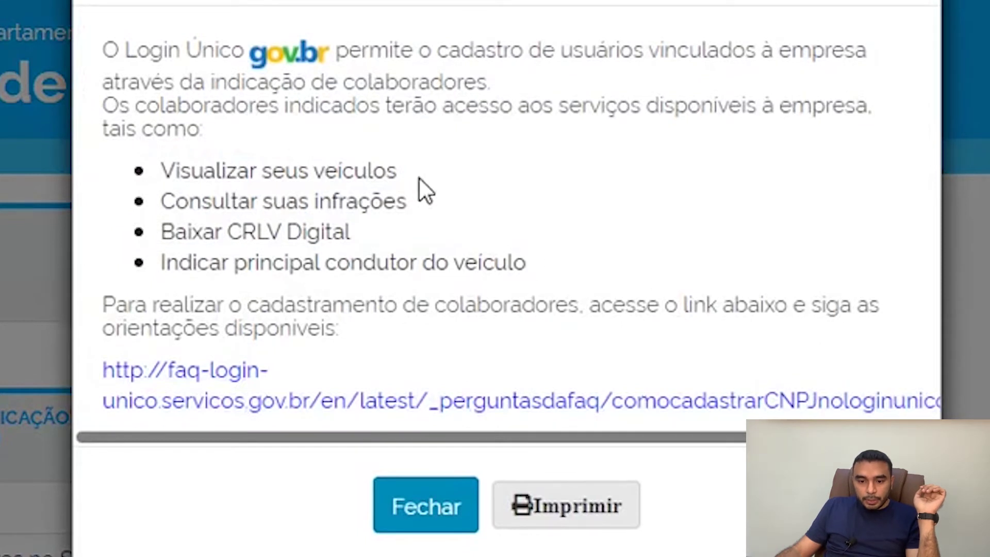
{"action": "left_click_drag", "start_coordinate": [498, 48], "coordinate": [753, 97]}
{"action": "left_click", "coordinate": [699, 194]}
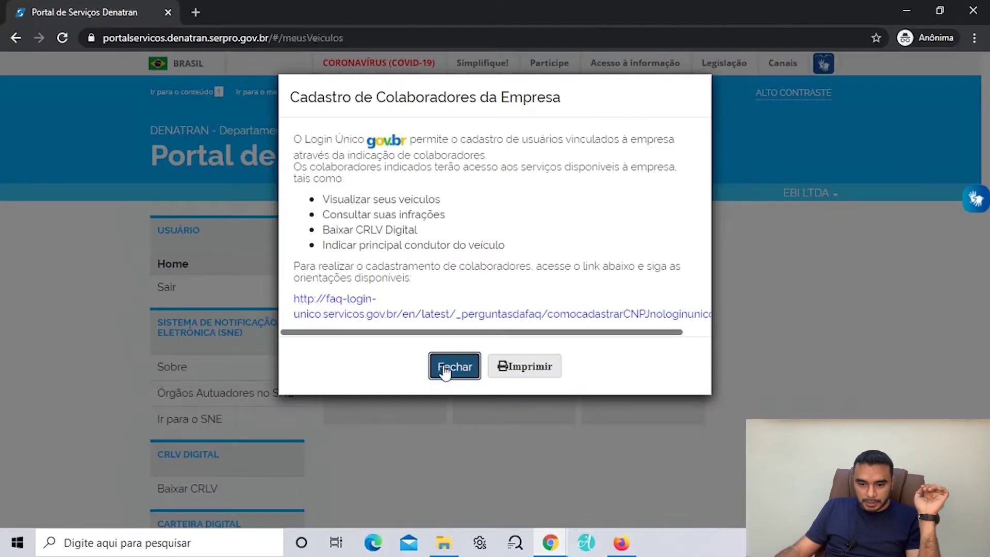
{"action": "left_click", "coordinate": [418, 521]}
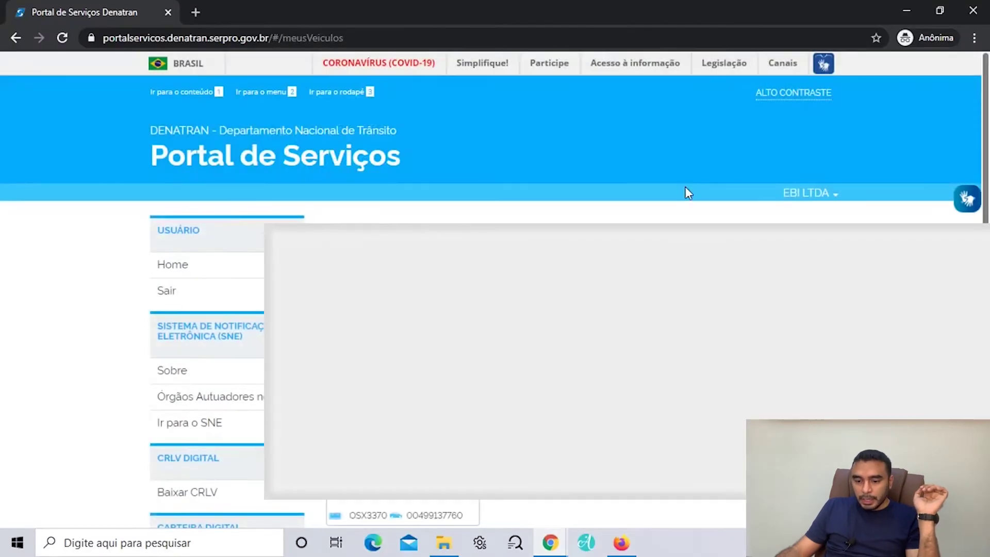
Open one of the company's vehicles from the owned vehicles list and review its Dados do Veículo.
{"action": "scroll", "coordinate": [691, 181], "scroll_direction": "down", "scroll_amount": 3}
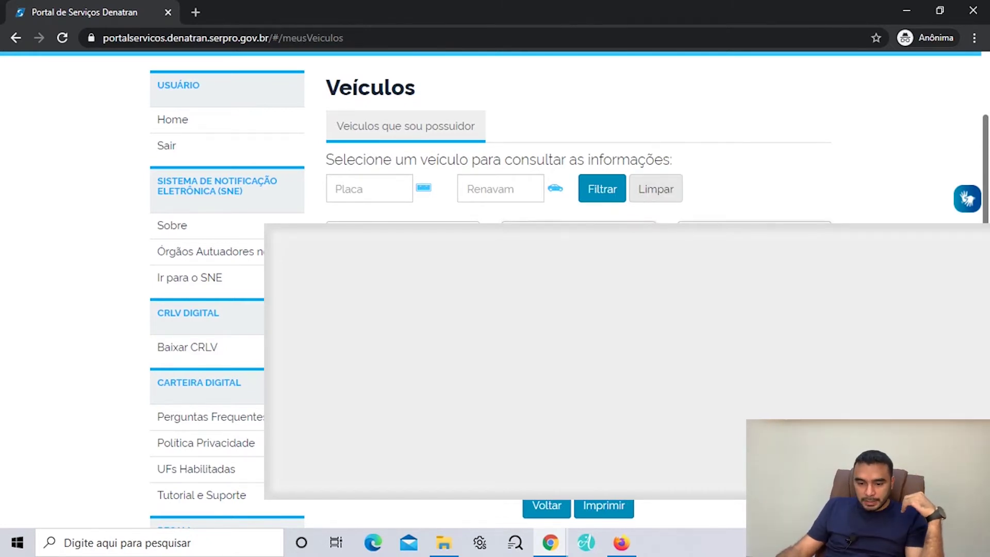
{"action": "left_click", "coordinate": [578, 268]}
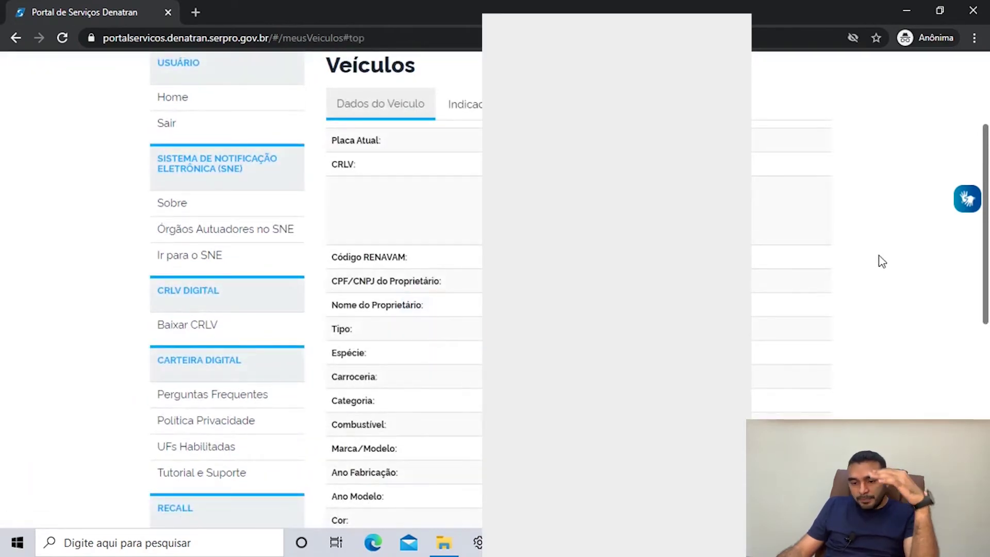
{"action": "scroll", "coordinate": [882, 261], "scroll_direction": "down", "scroll_amount": 4}
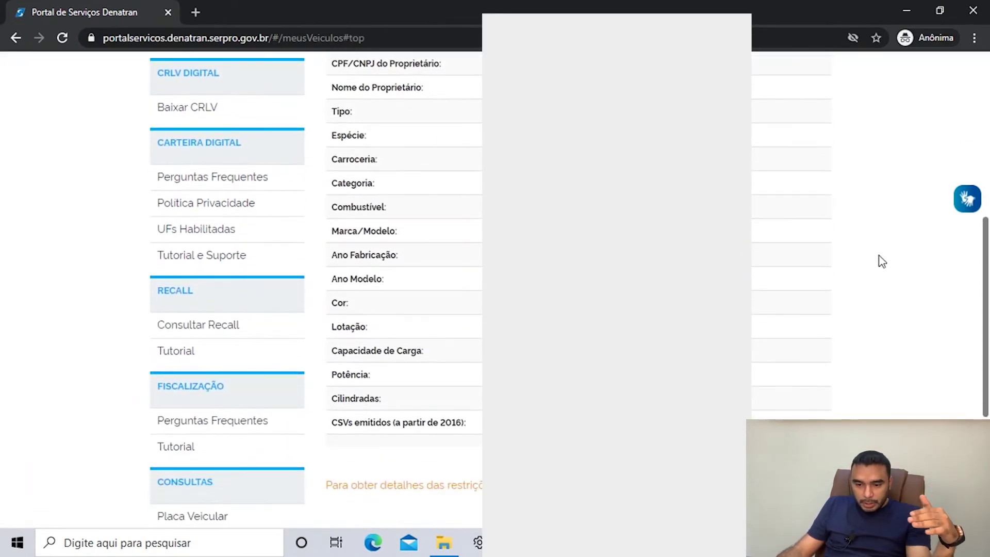
{"action": "scroll", "coordinate": [882, 261], "scroll_direction": "up", "scroll_amount": 3}
{"action": "scroll", "coordinate": [882, 262], "scroll_direction": "up", "scroll_amount": 1}
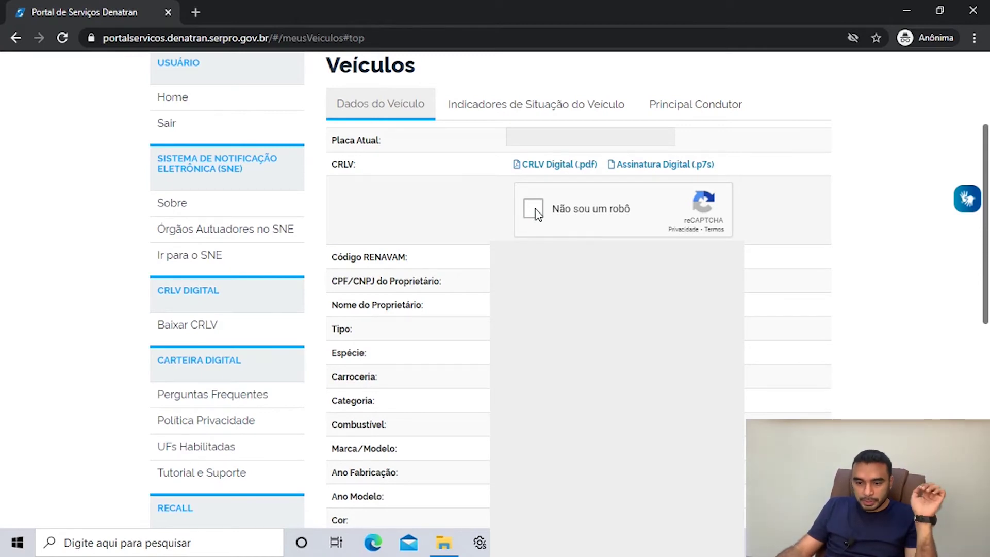
Complete the reCAPTCHA check in the CRLV section by selecting all images with stairs and verifying.
{"action": "left_click", "coordinate": [535, 209]}
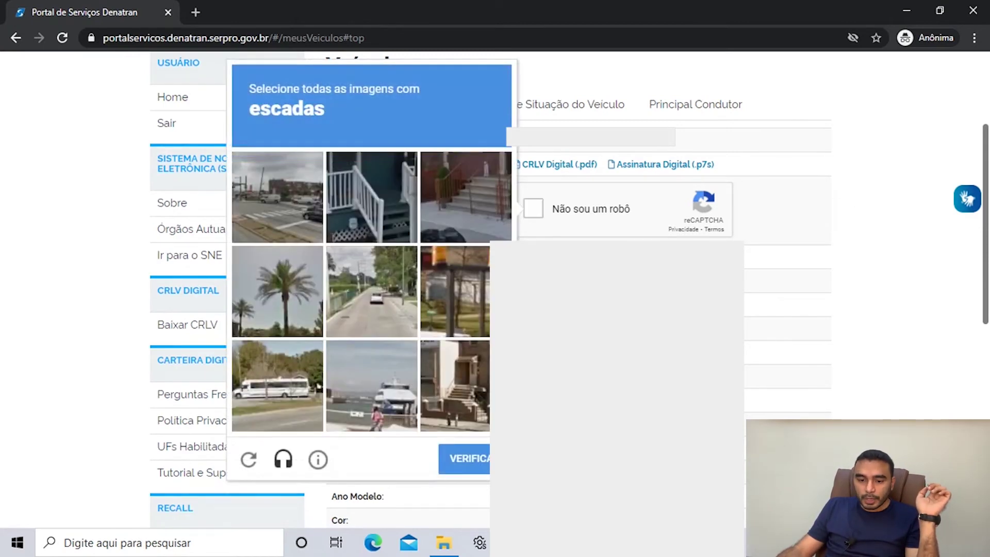
{"action": "left_click", "coordinate": [371, 198]}
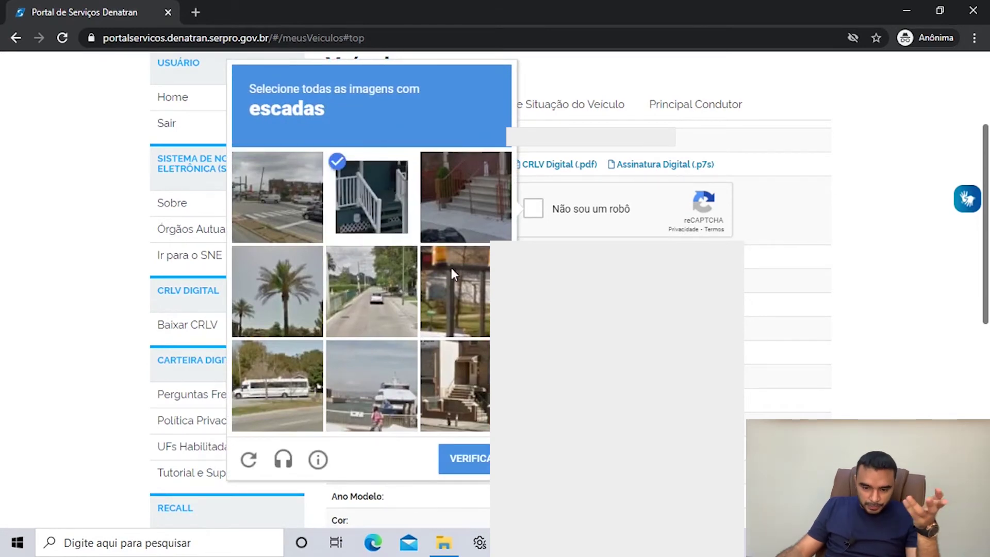
{"action": "left_click", "coordinate": [467, 415]}
{"action": "left_click", "coordinate": [450, 184]}
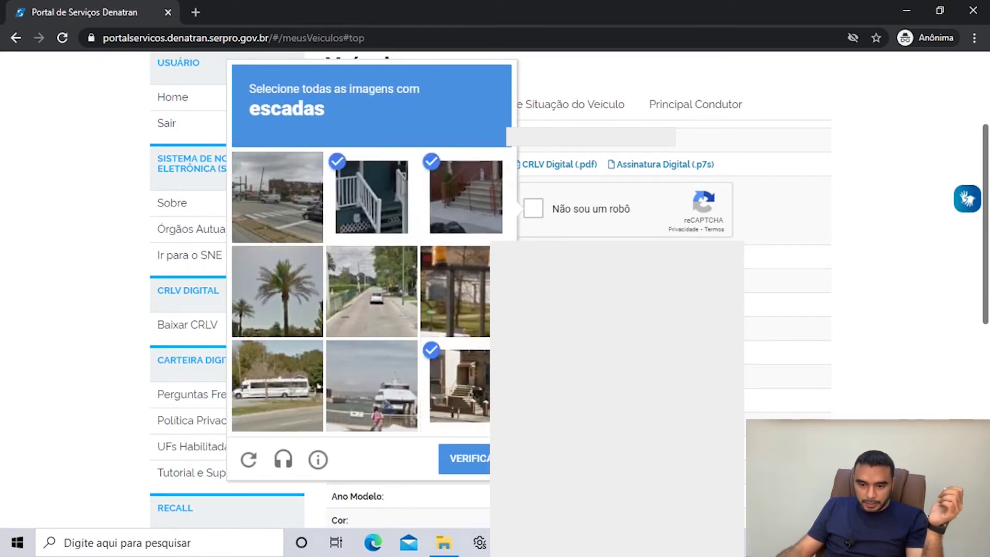
{"action": "left_click", "coordinate": [480, 458]}
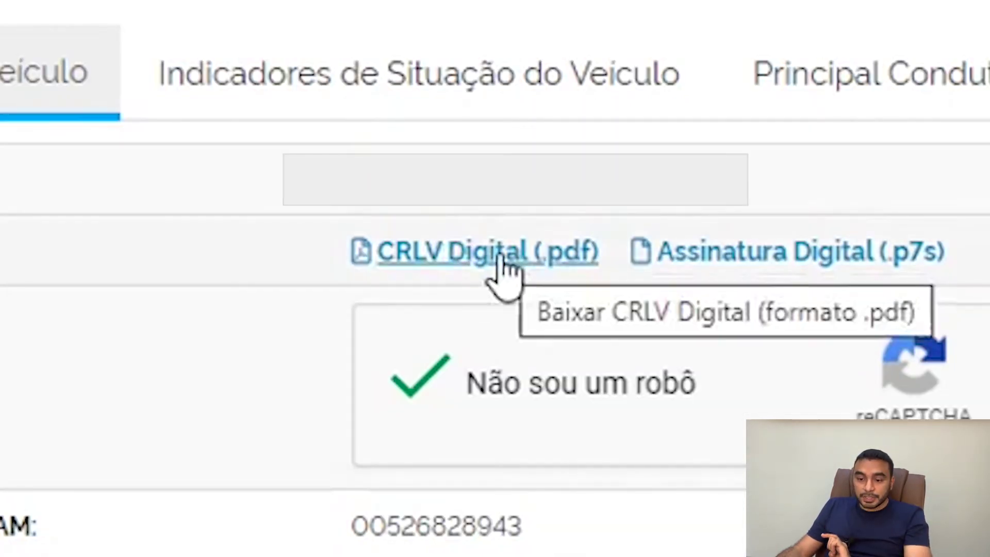
Download the vehicle's CRLV Digital in PDF format and open the downloaded file.
{"action": "left_click", "coordinate": [499, 253]}
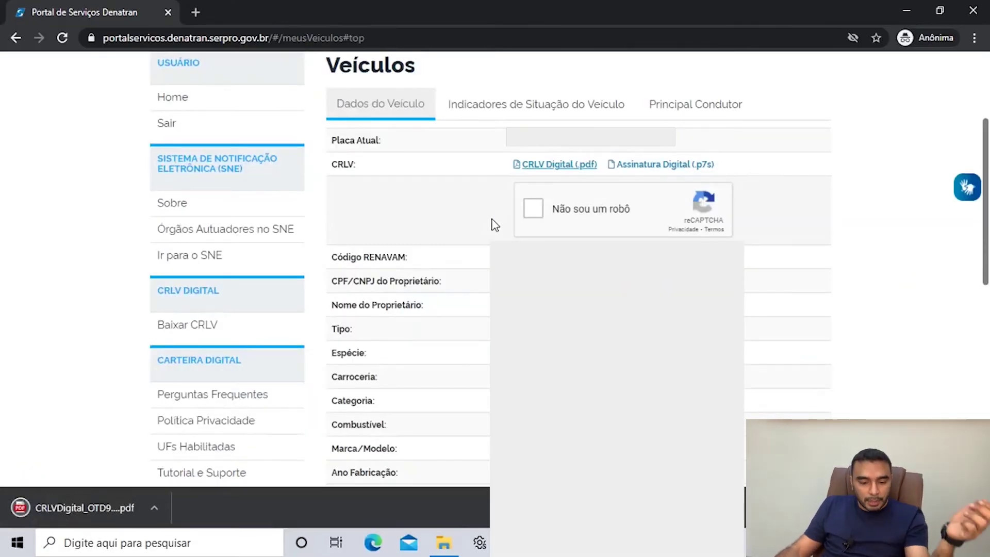
{"action": "left_click", "coordinate": [63, 511]}
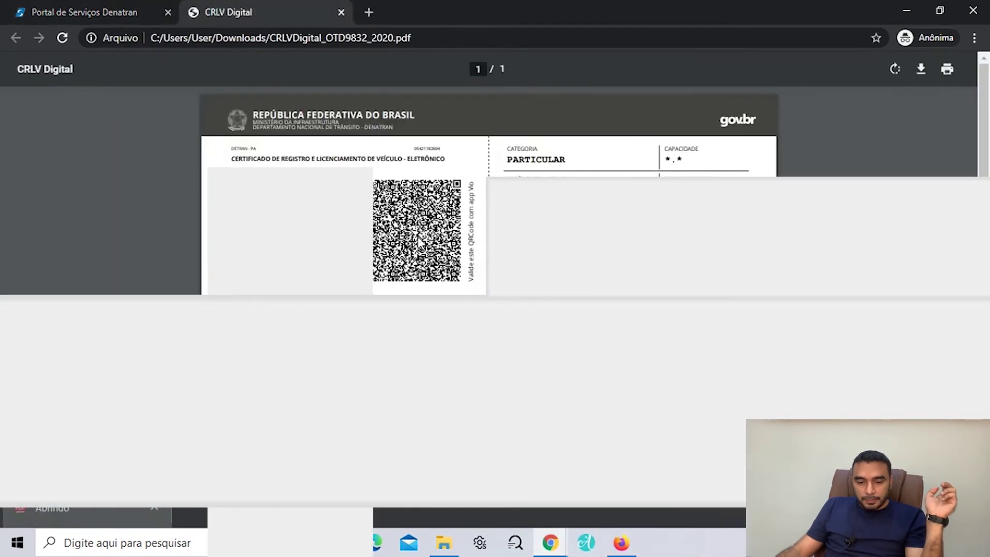